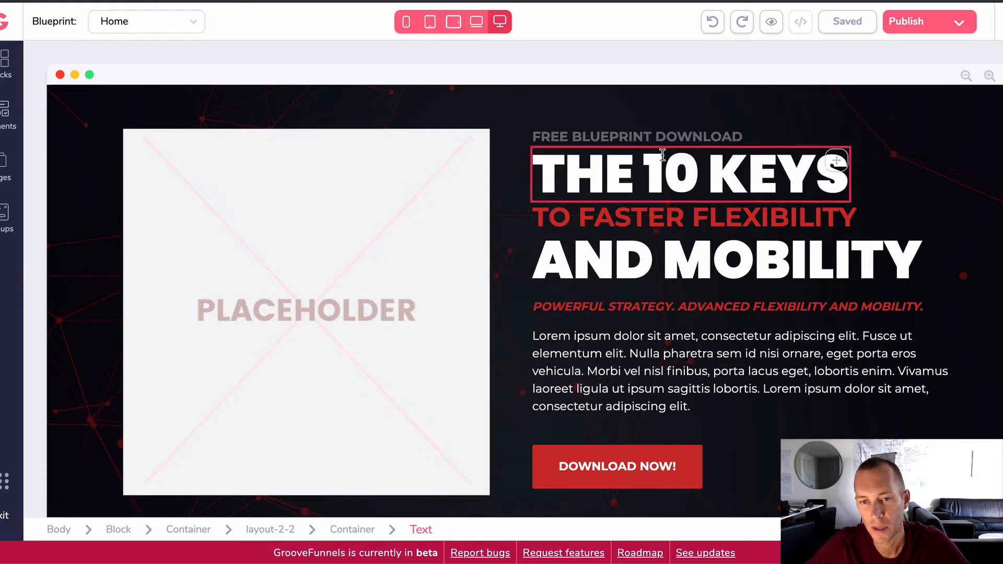
- Review the Home opt-in page from the hero section through the featured logos, benefits list and testimonial to the footer
scroll(653, 277, "down", 1)
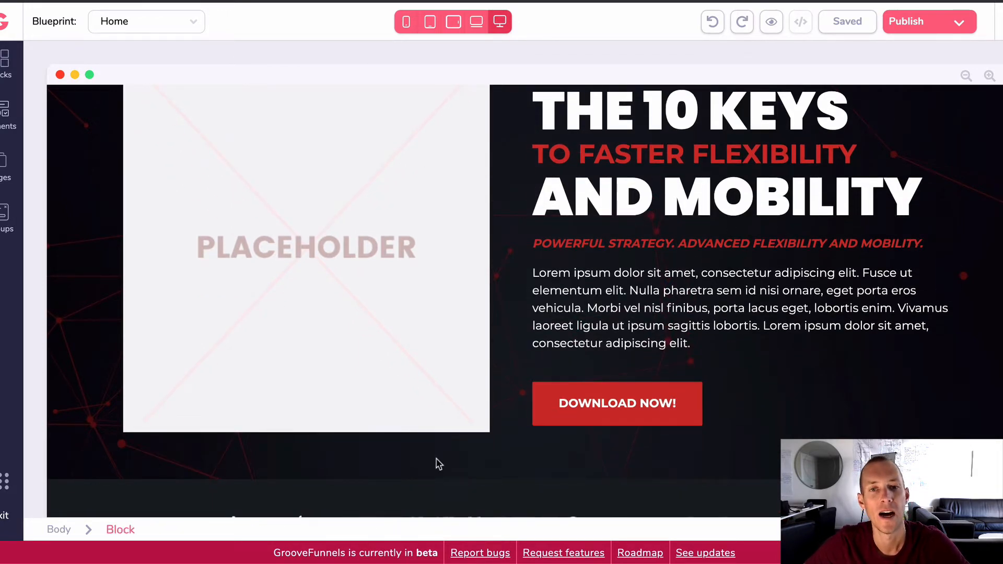
scroll(438, 464, "down", 5)
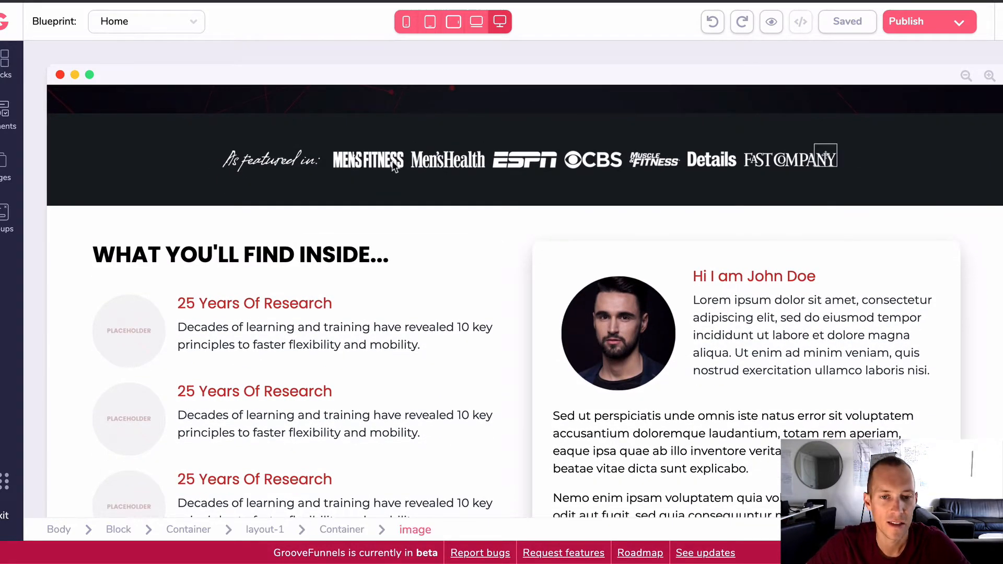
scroll(453, 220, "down", 2)
scroll(346, 133, "up", 2)
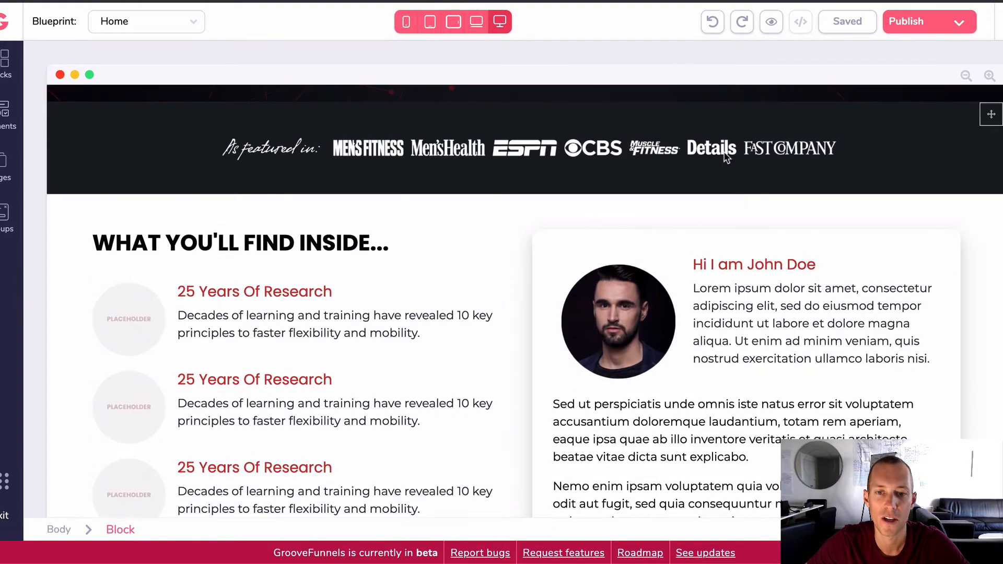
scroll(209, 202, "down", 1)
scroll(179, 123, "down", 2)
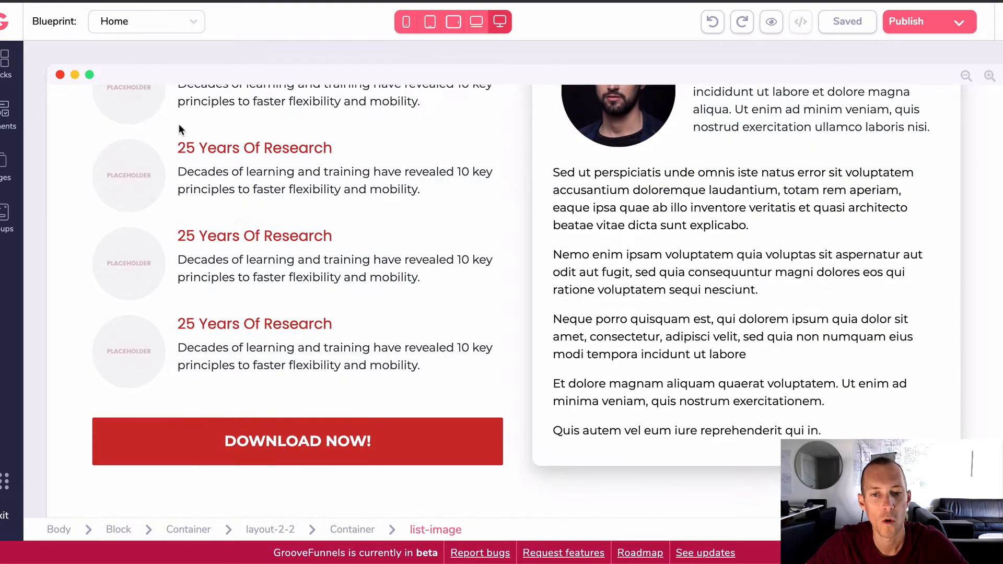
scroll(402, 313, "down", 5)
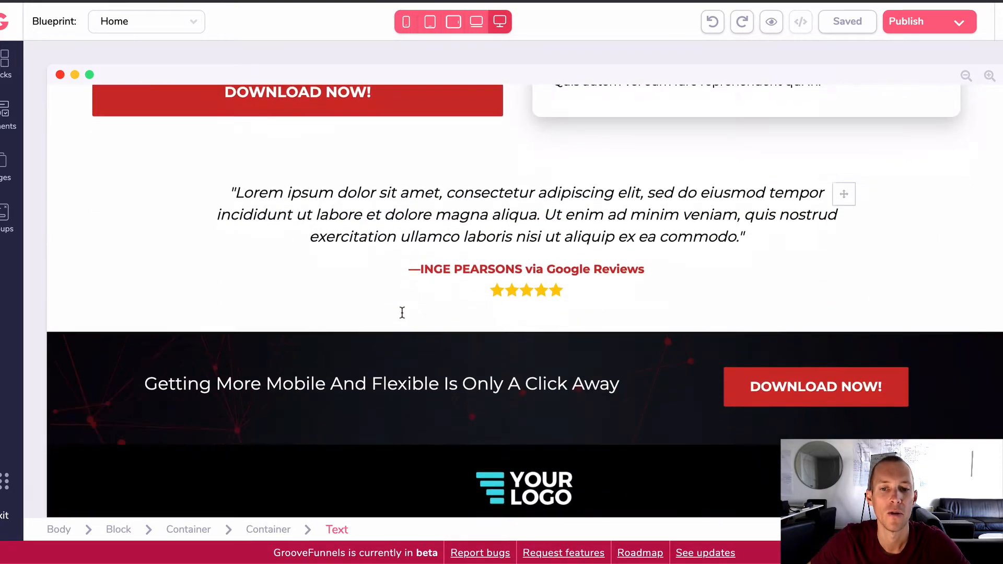
scroll(402, 312, "down", 1)
scroll(921, 343, "down", 1)
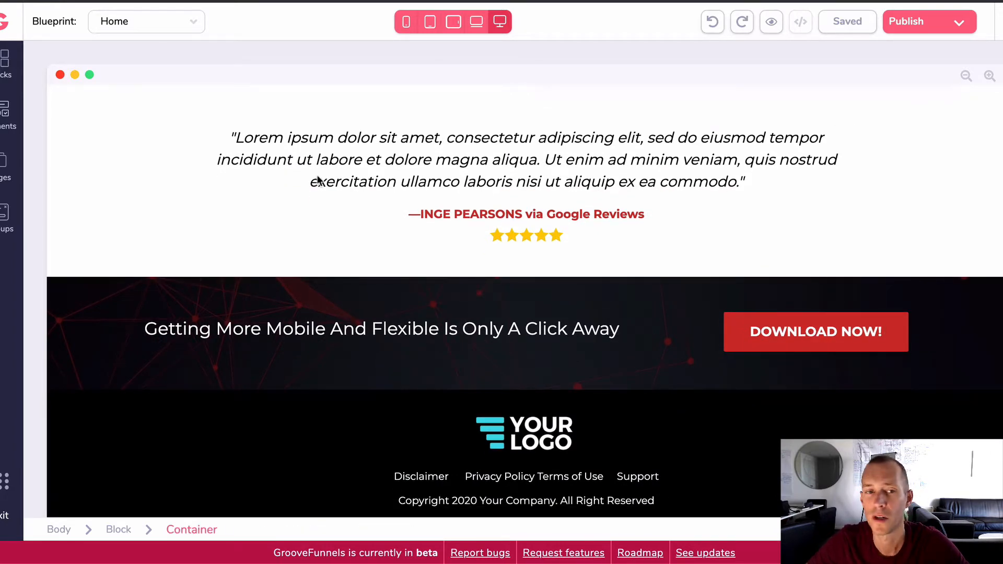
- Open the Blueprint Thanks page and select the message paragraph below the THANK YOU heading
left_click(180, 21)
left_click(137, 70)
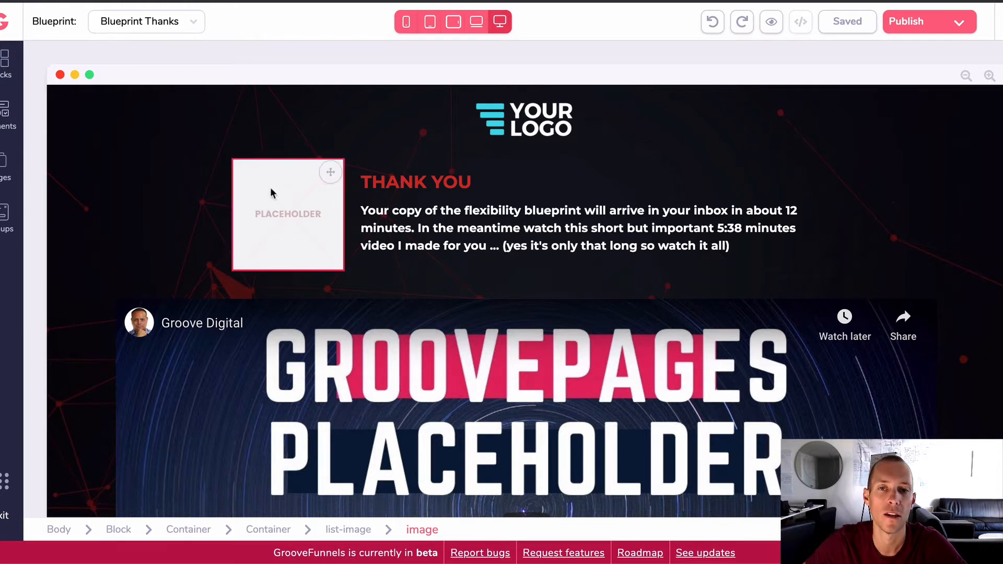
left_click(331, 203)
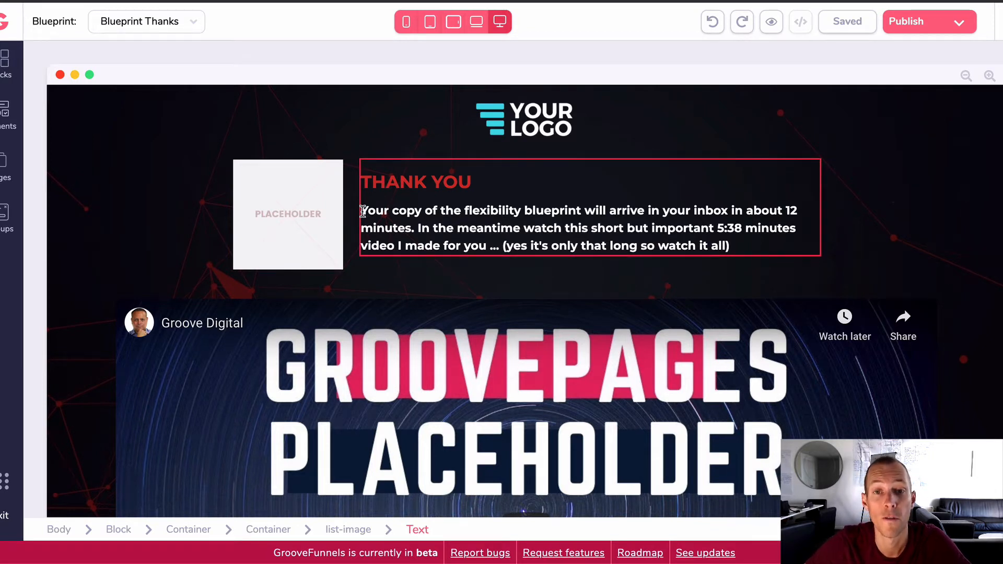
left_click_drag(361, 211, 602, 214)
left_click(544, 209)
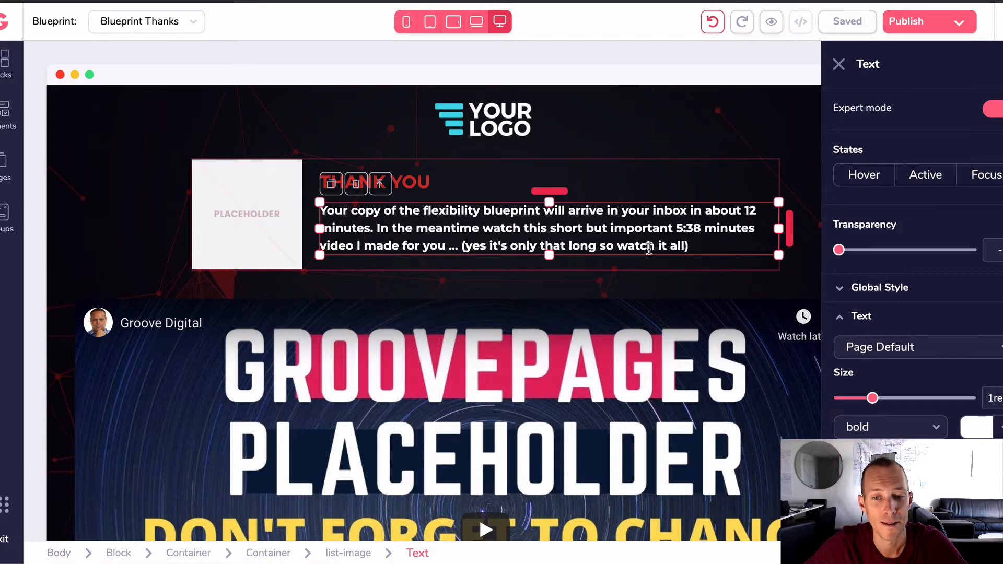
- Examine the thank-you page's video placeholder and the program headline and enrollment offer beneath it
scroll(512, 249, "down", 3)
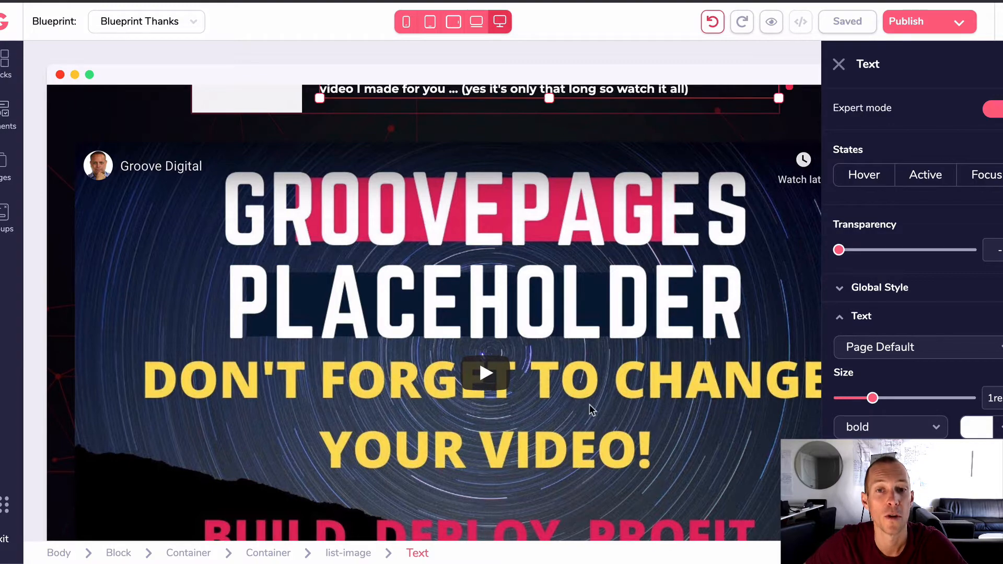
scroll(589, 405, "down", 5)
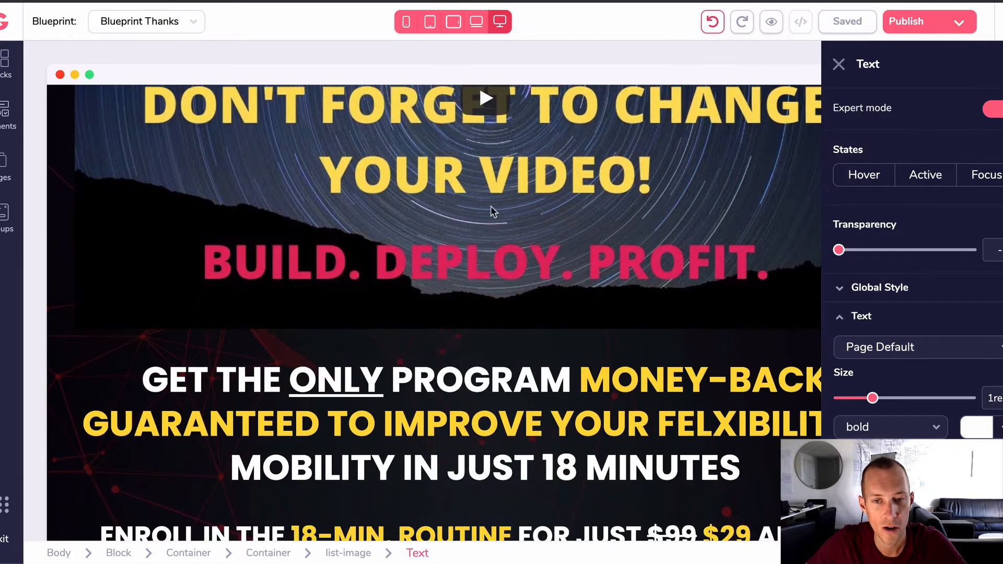
scroll(217, 233, "down", 3)
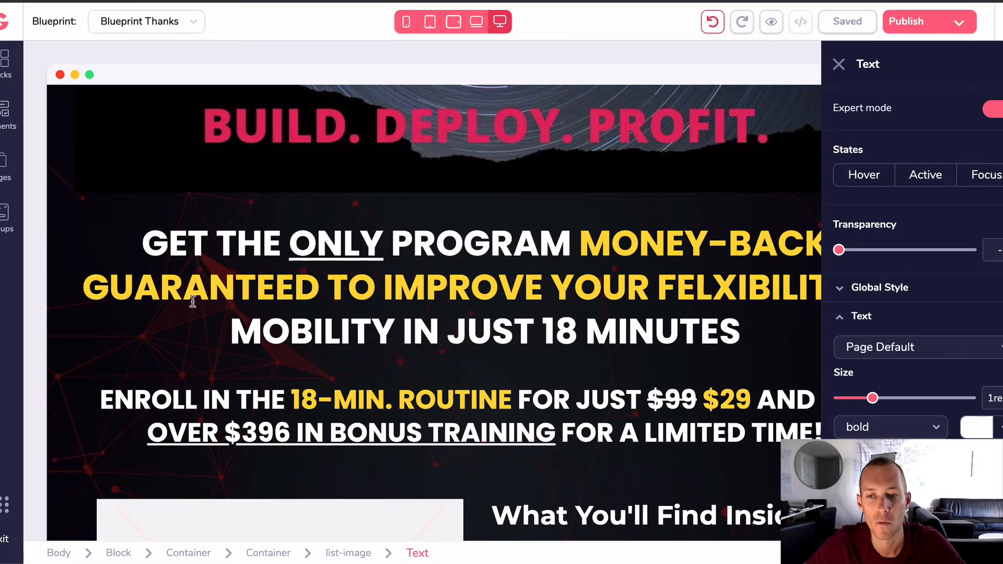
scroll(238, 245, "down", 1)
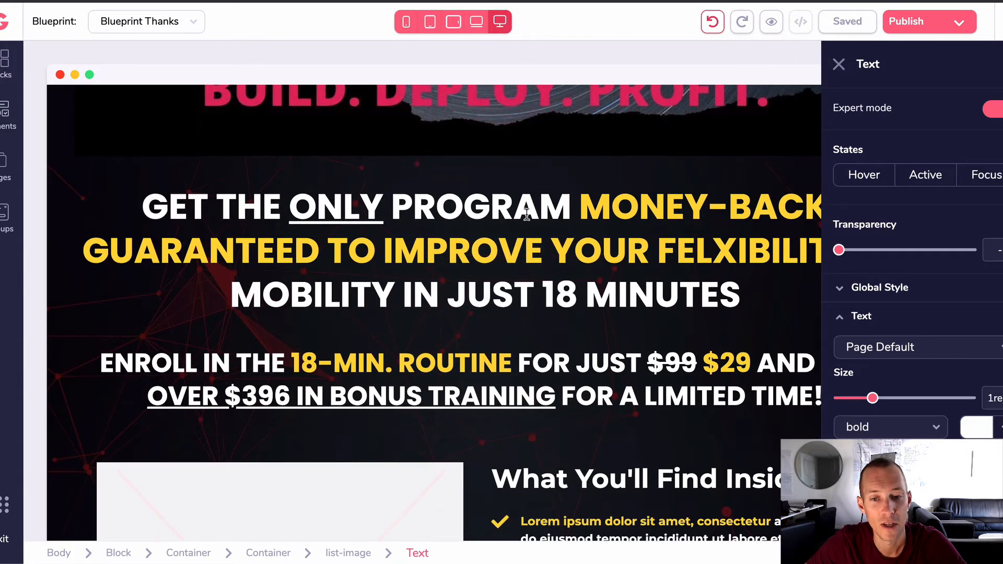
scroll(522, 225, "down", 2)
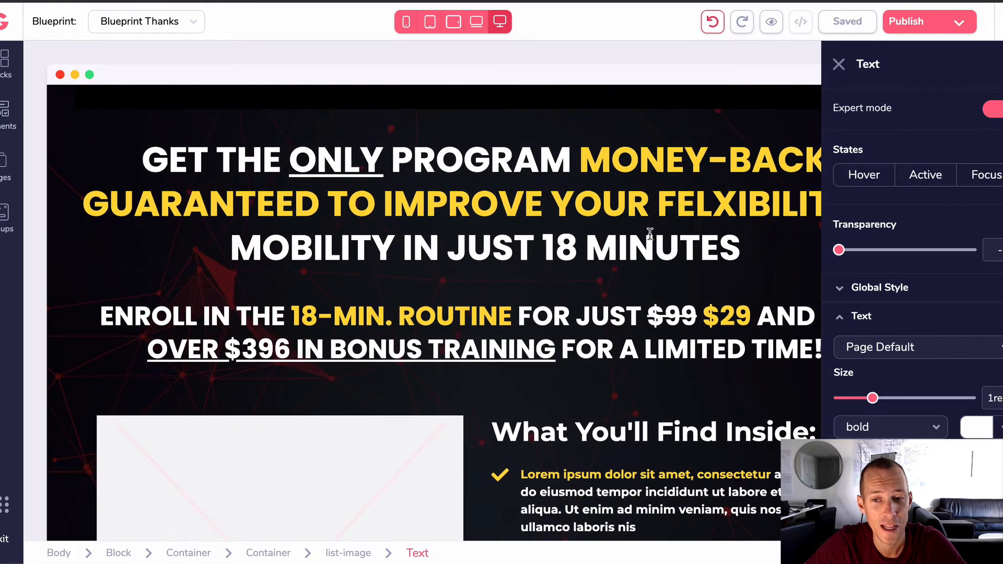
scroll(651, 229, "up", 4)
scroll(561, 250, "down", 1)
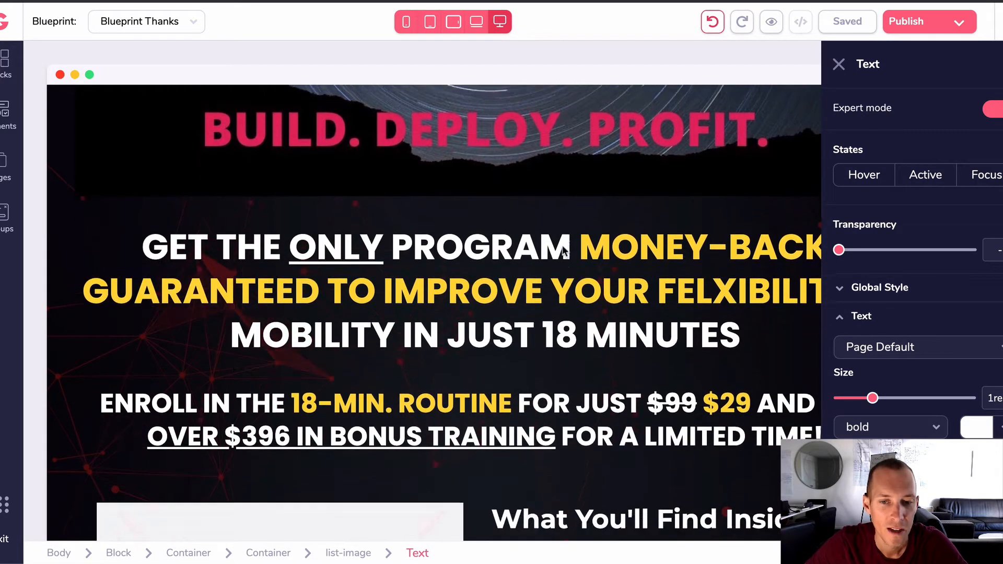
scroll(570, 246, "down", 2)
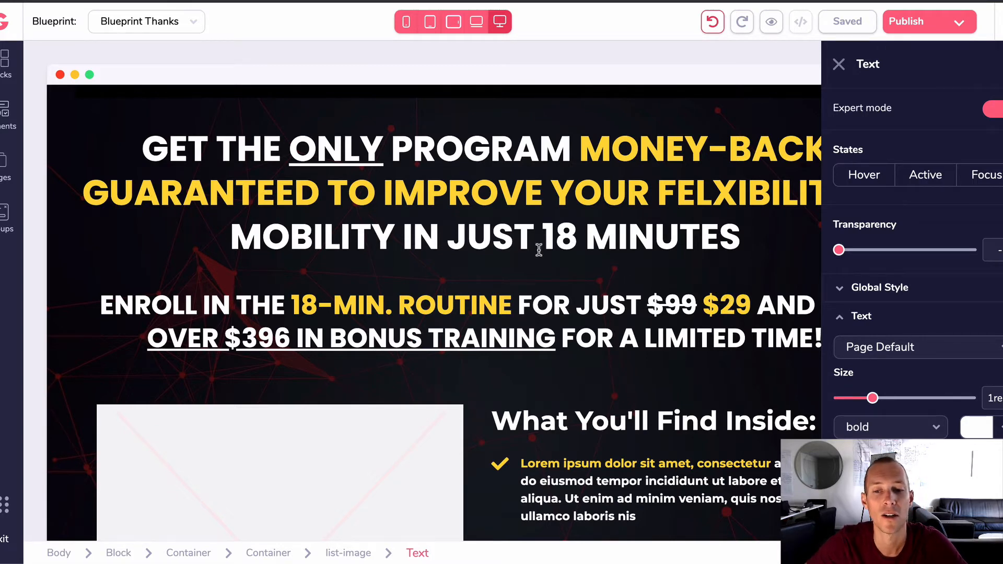
scroll(518, 239, "down", 5)
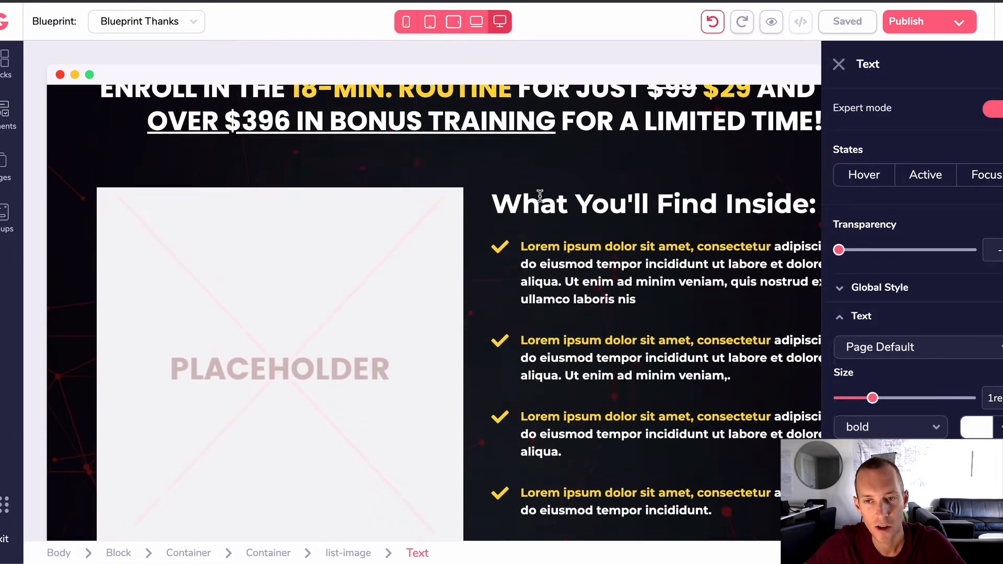
- Compare the video area with the offer below it and examine the What You'll Find Inside list and enroll button
scroll(535, 195, "up", 8)
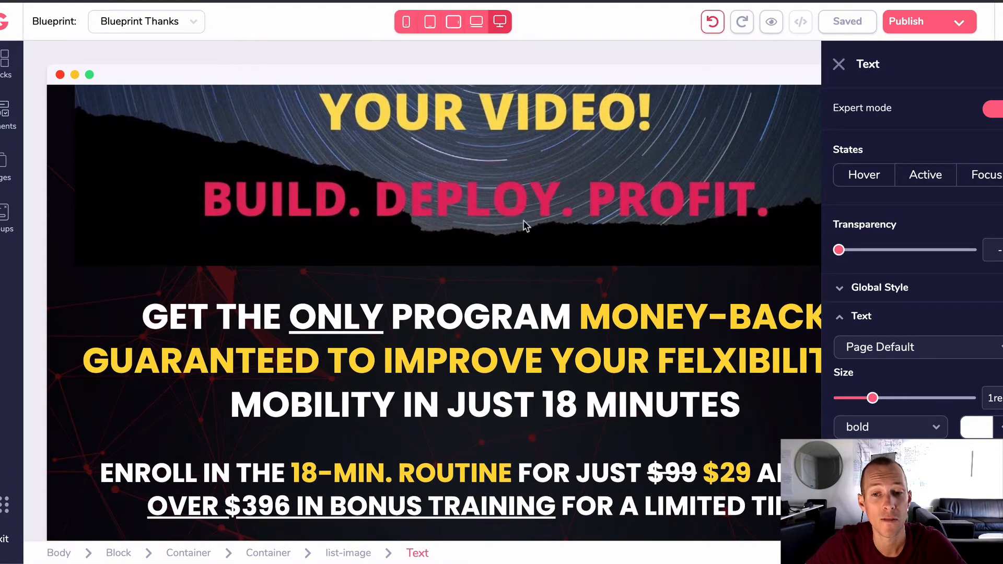
scroll(523, 221, "down", 7)
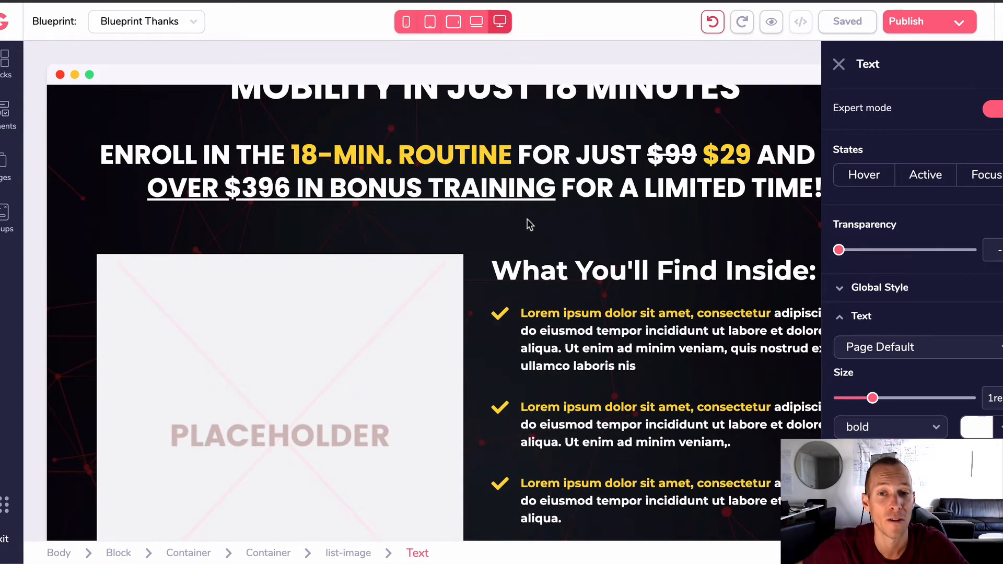
scroll(538, 233, "down", 1)
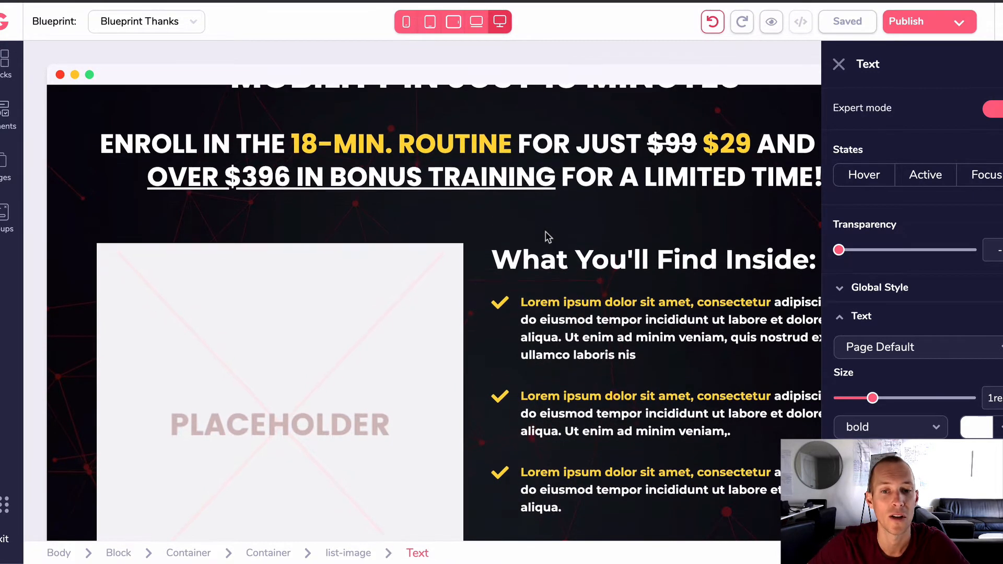
scroll(544, 231, "down", 3)
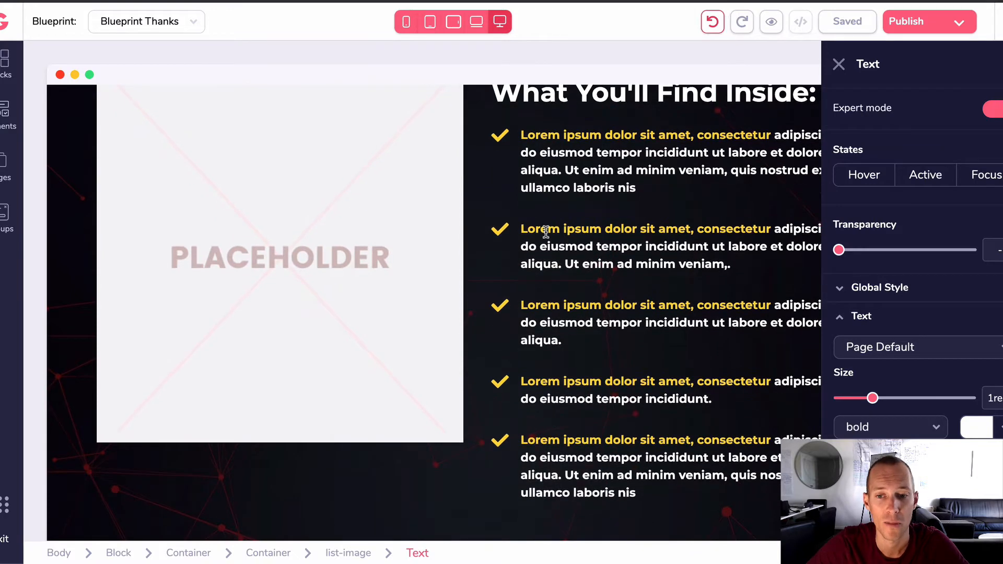
scroll(522, 224, "up", 2)
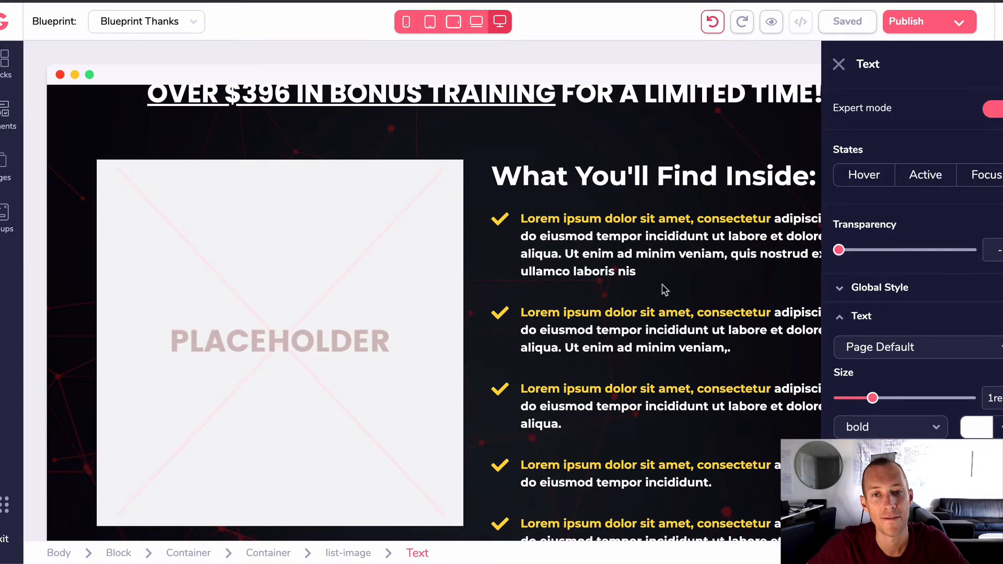
scroll(650, 307, "down", 5)
scroll(423, 312, "down", 1)
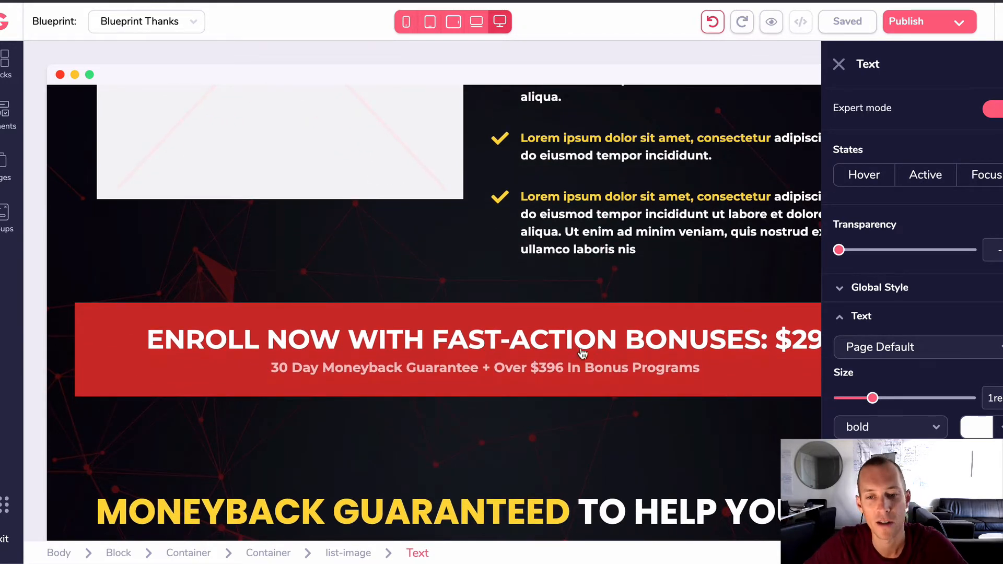
scroll(584, 311, "down", 1)
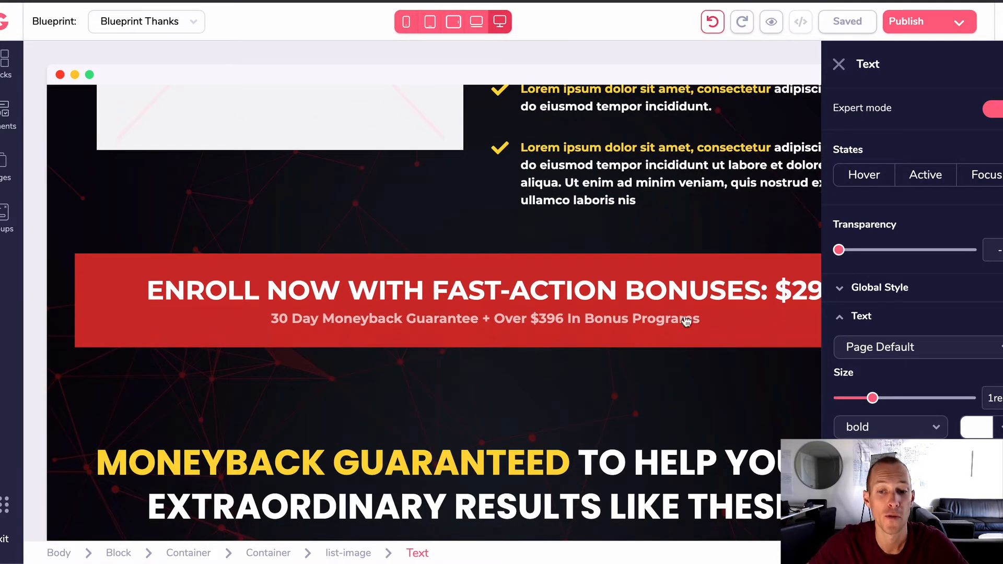
- Examine the three bonus program columns and the 18-minute stretching routine section with its embedded form area
scroll(684, 316, "down", 5)
scroll(486, 351, "down", 15)
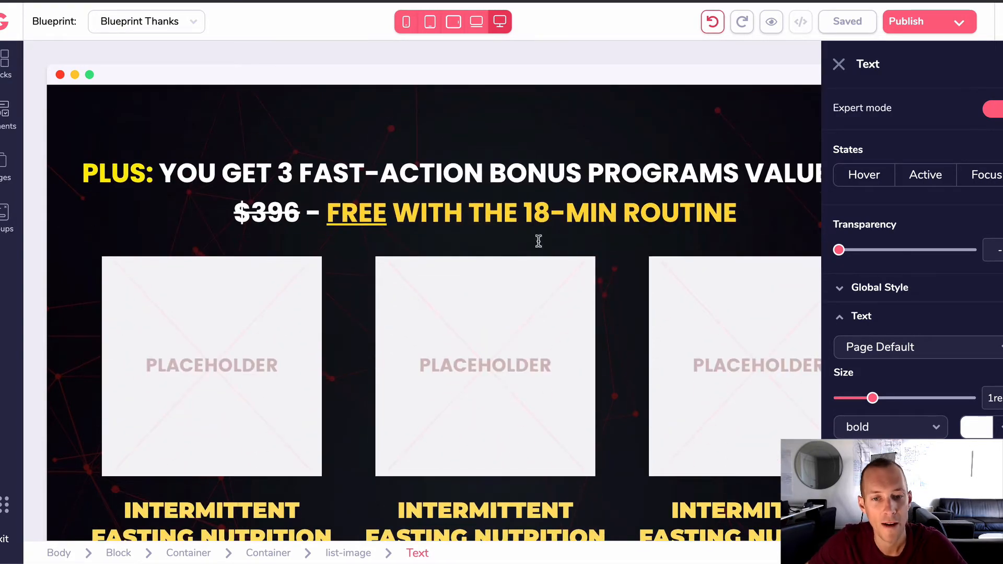
scroll(524, 256, "down", 5)
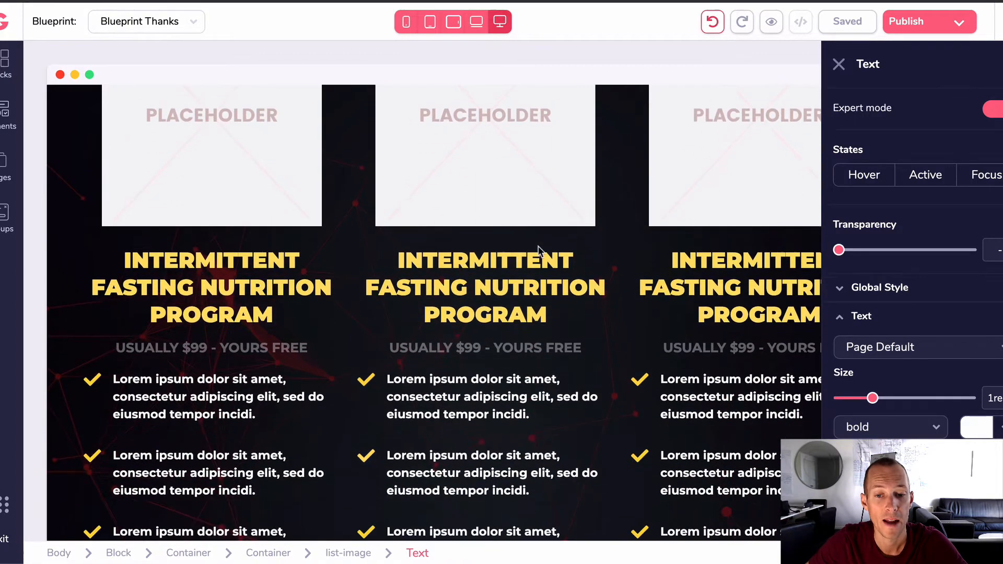
scroll(202, 329, "down", 10)
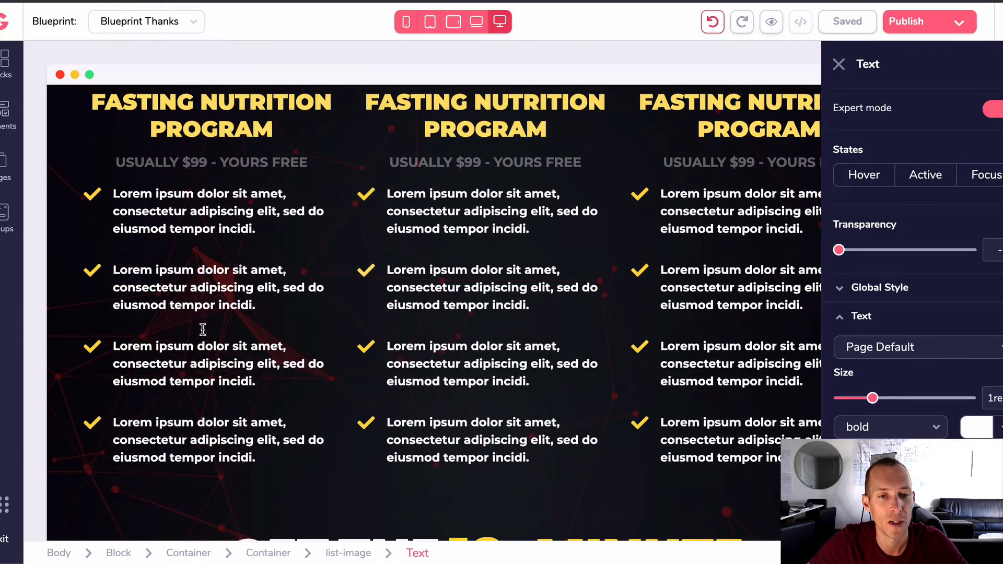
scroll(444, 271, "down", 4)
scroll(286, 175, "up", 4)
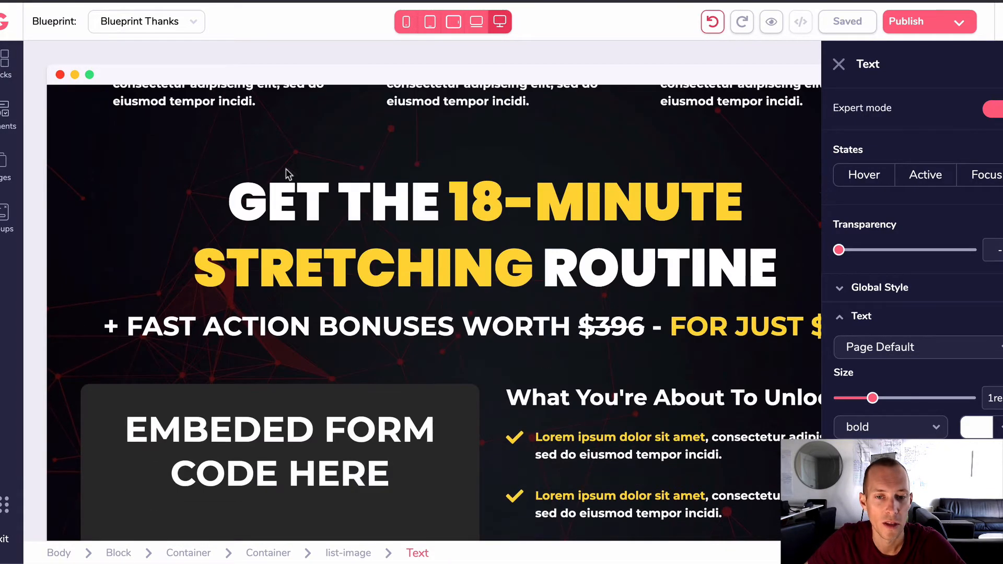
scroll(526, 308, "down", 4)
scroll(525, 307, "down", 18)
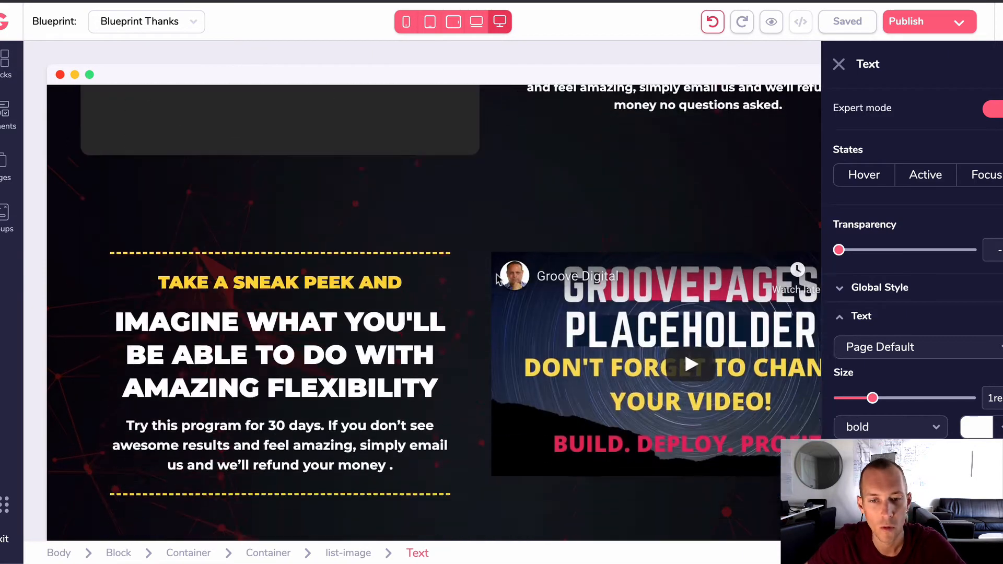
- Review the sneak peek video section, the testimonials and the footer, and return to the beginning of the thank-you page
scroll(432, 214, "up", 9)
scroll(399, 372, "down", 3)
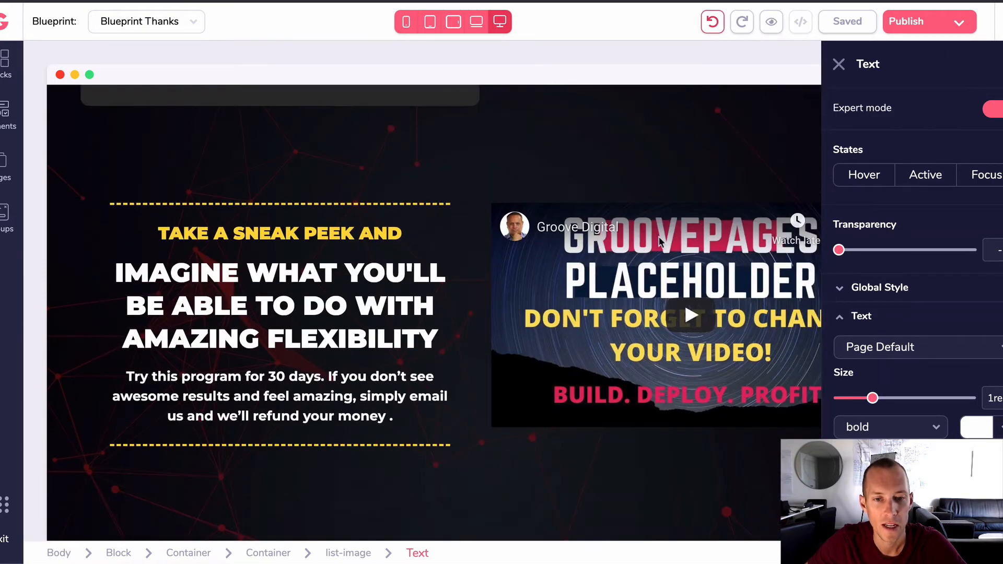
scroll(325, 277, "up", 1)
scroll(324, 277, "down", 10)
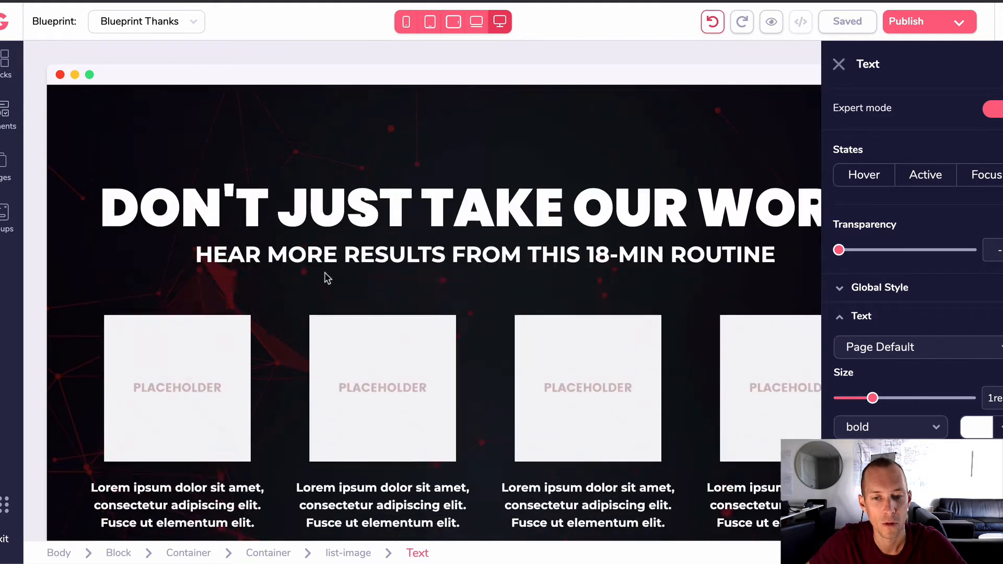
scroll(330, 277, "down", 1)
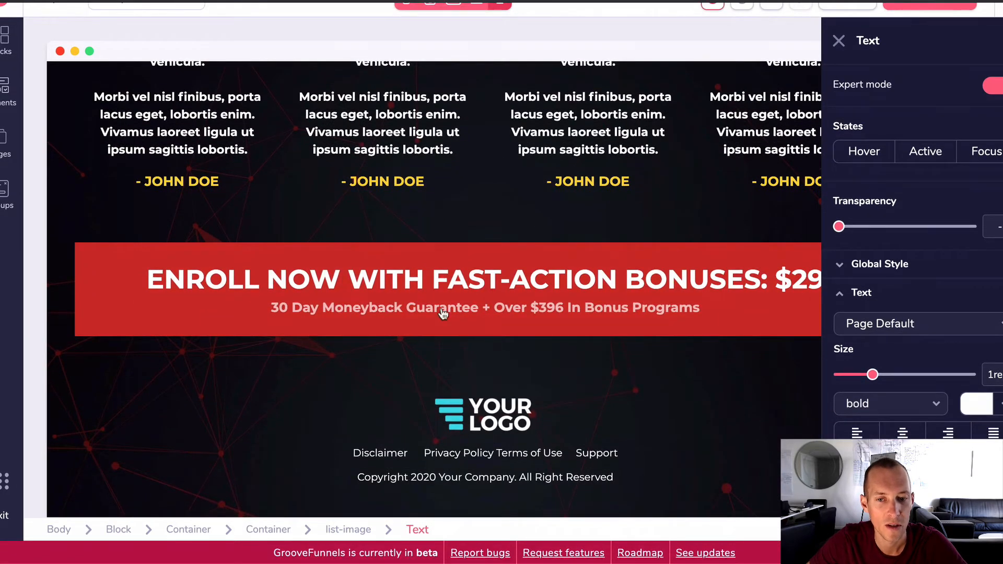
scroll(444, 308, "up", 6)
scroll(463, 314, "up", 15)
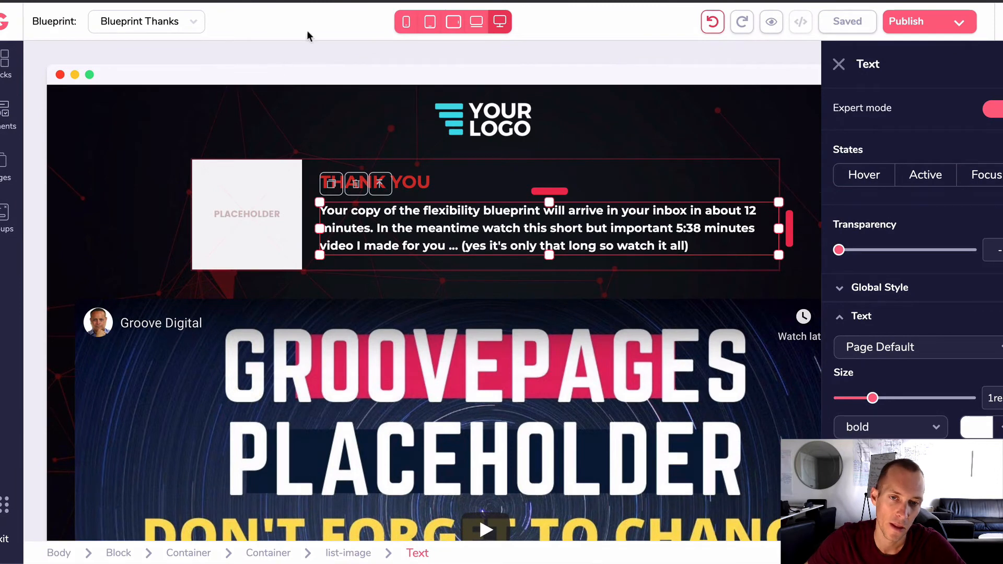
- Switch to the Home page and back to the Blueprint Thanks page
left_click(178, 27)
left_click(139, 52)
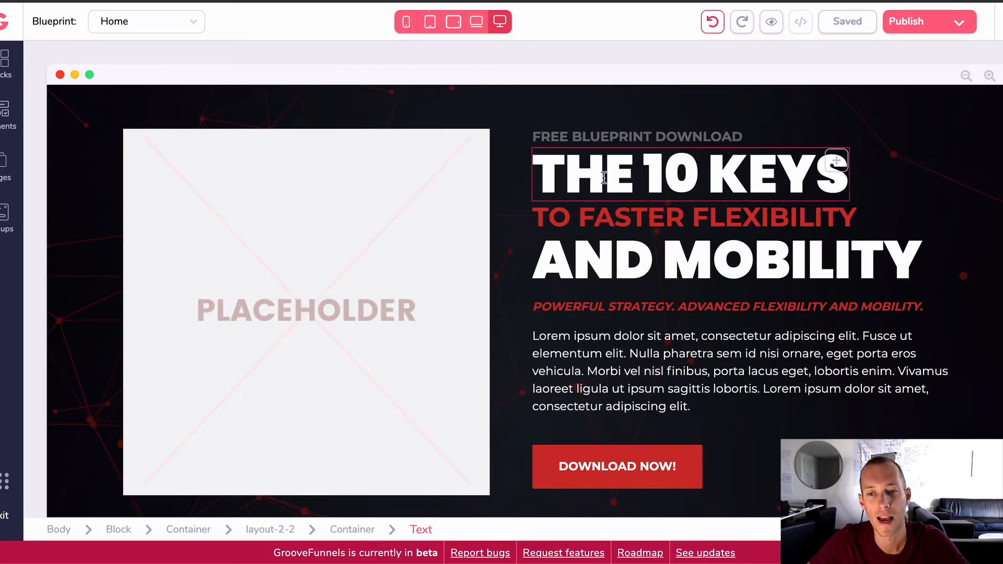
left_click(154, 21)
left_click(193, 74)
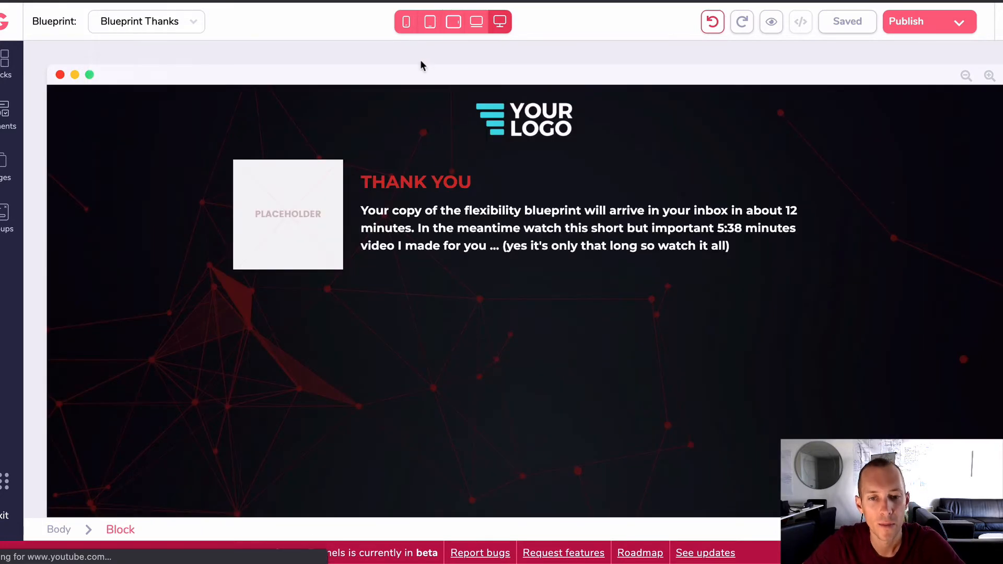
- Examine the placeholder video and the money-back program headline with its $29 offer, and return to the beginning of the thank-you page
scroll(497, 235, "down", 2)
scroll(495, 238, "down", 12)
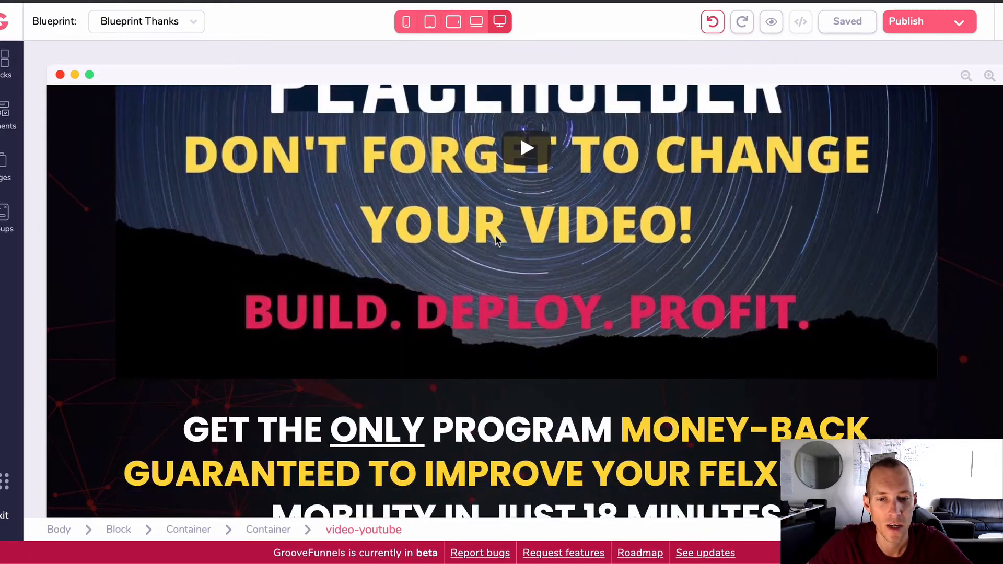
scroll(340, 250, "down", 3)
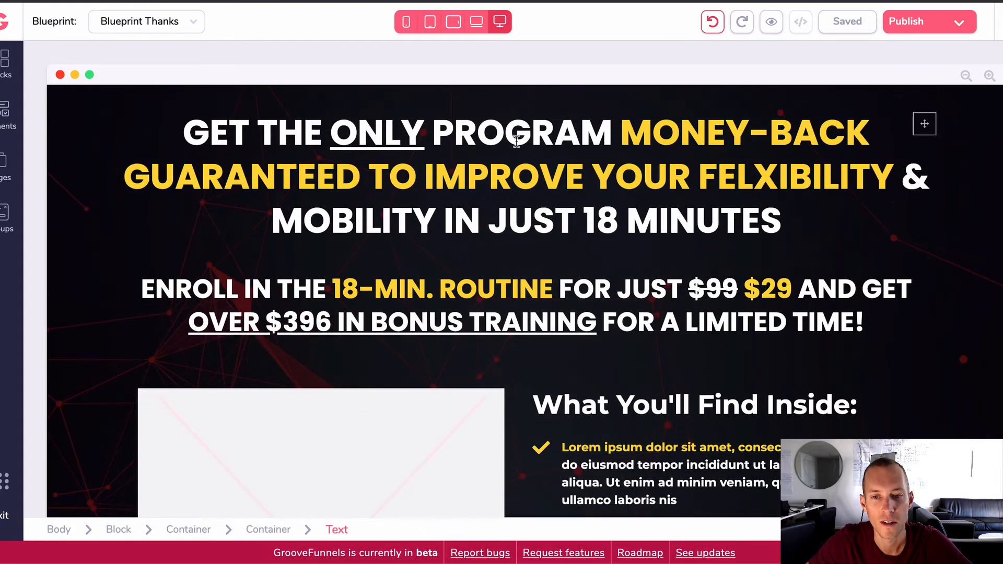
scroll(380, 170, "up", 1)
scroll(380, 169, "up", 7)
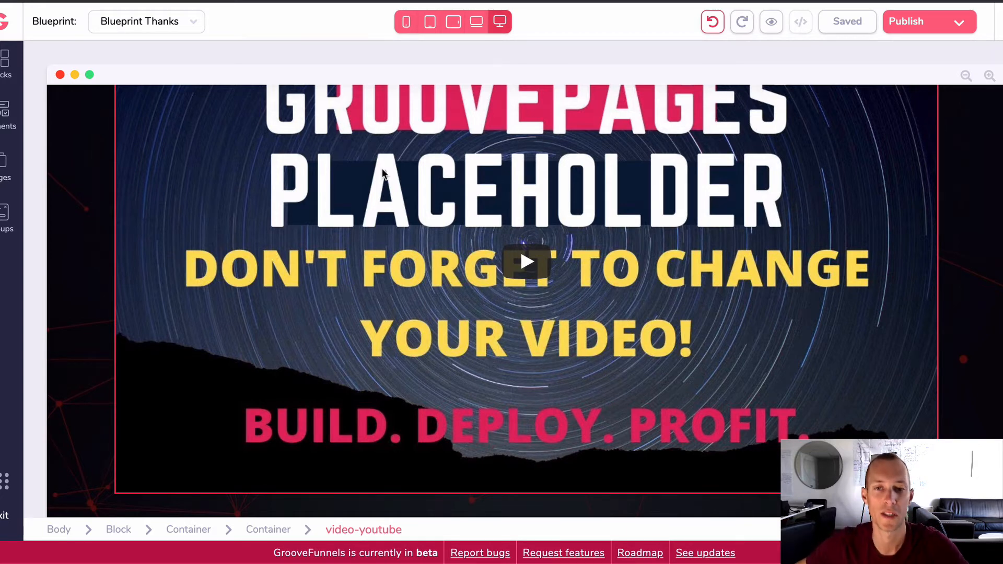
scroll(383, 174, "up", 5)
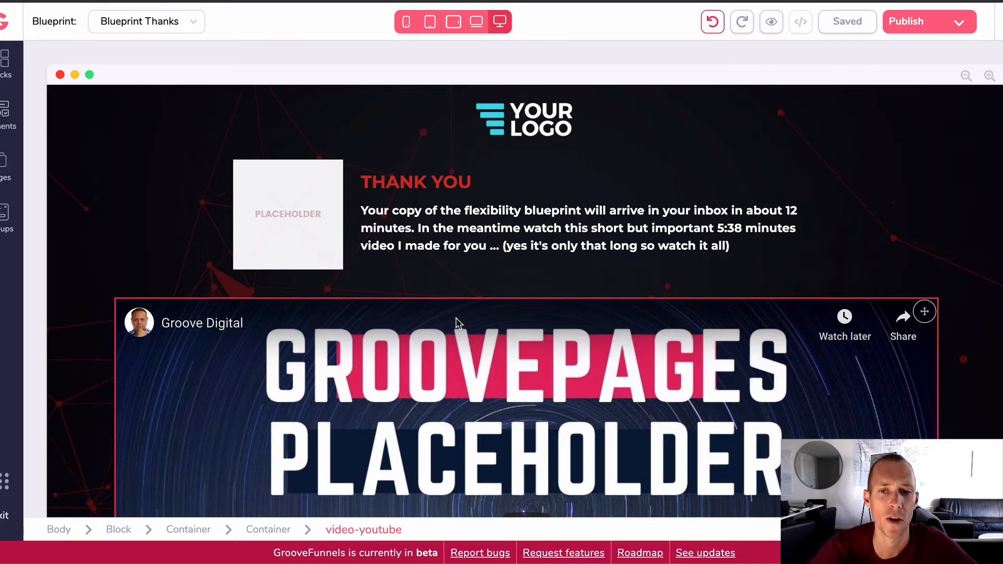
- Review the three testimonials and examine the three fast-action bonus program columns, selecting the third column's Intermittent Fasting Nutrition Program title
scroll(438, 332, "down", 10)
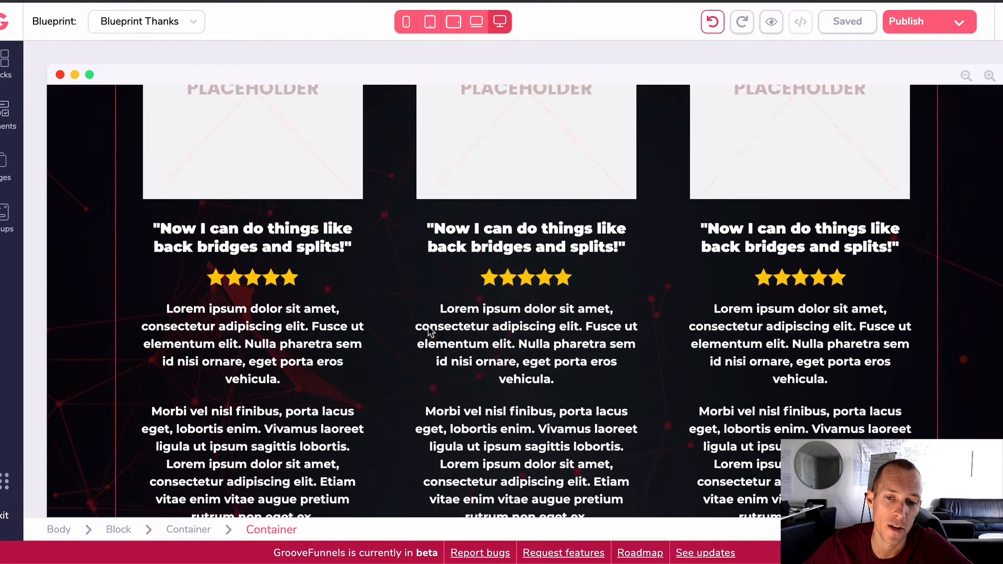
scroll(427, 330, "up", 5)
scroll(428, 328, "down", 6)
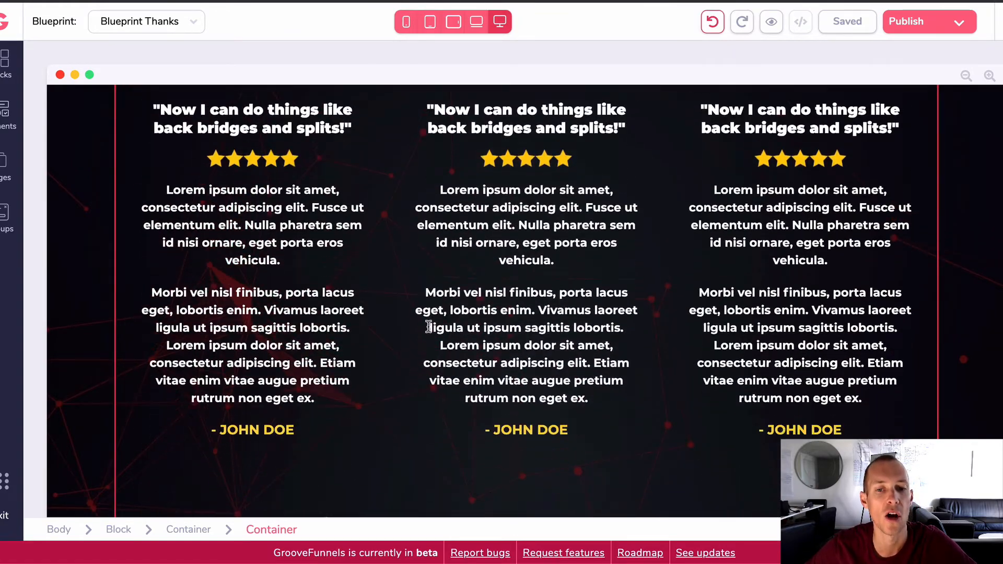
scroll(427, 327, "down", 10)
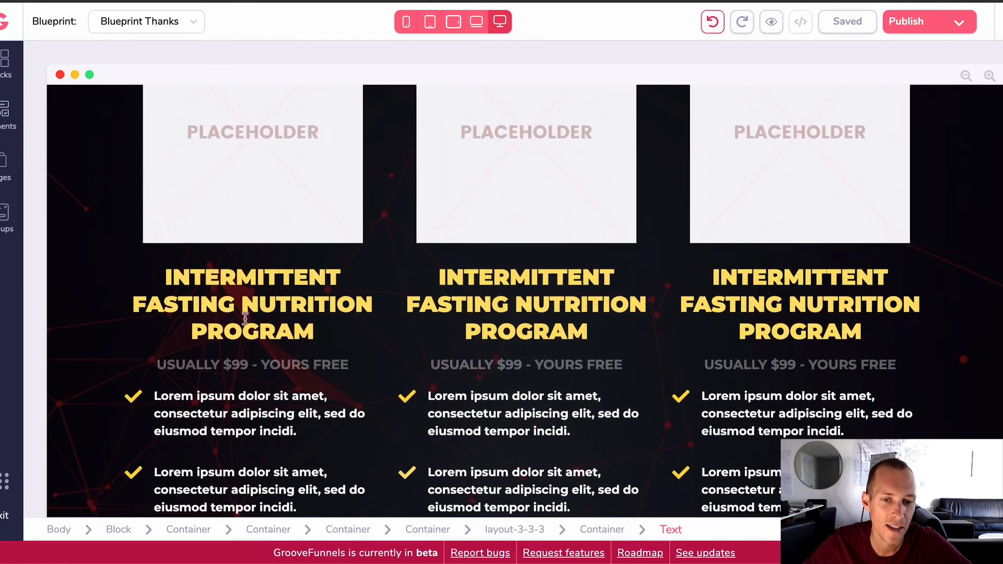
scroll(244, 318, "up", 3)
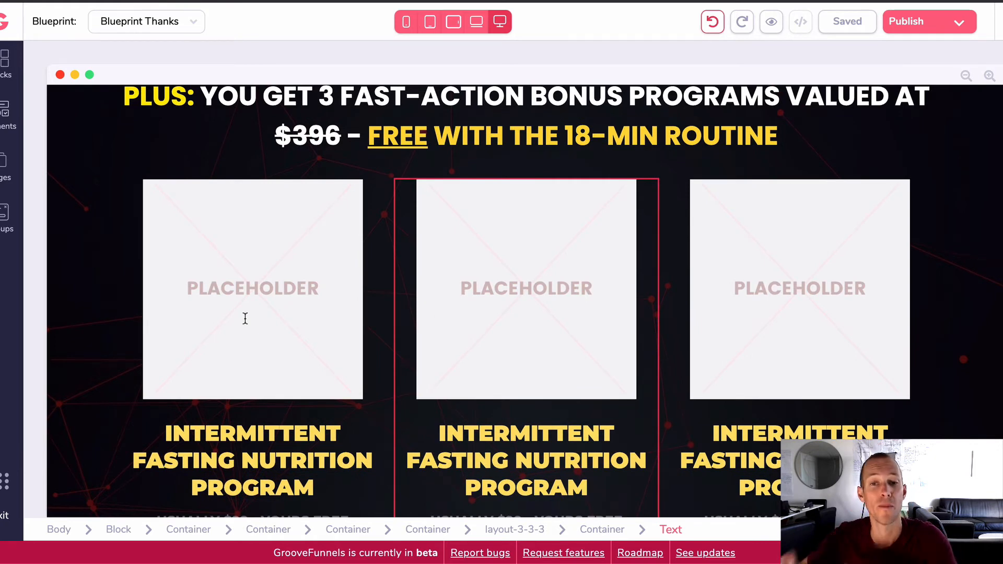
scroll(258, 313, "down", 1)
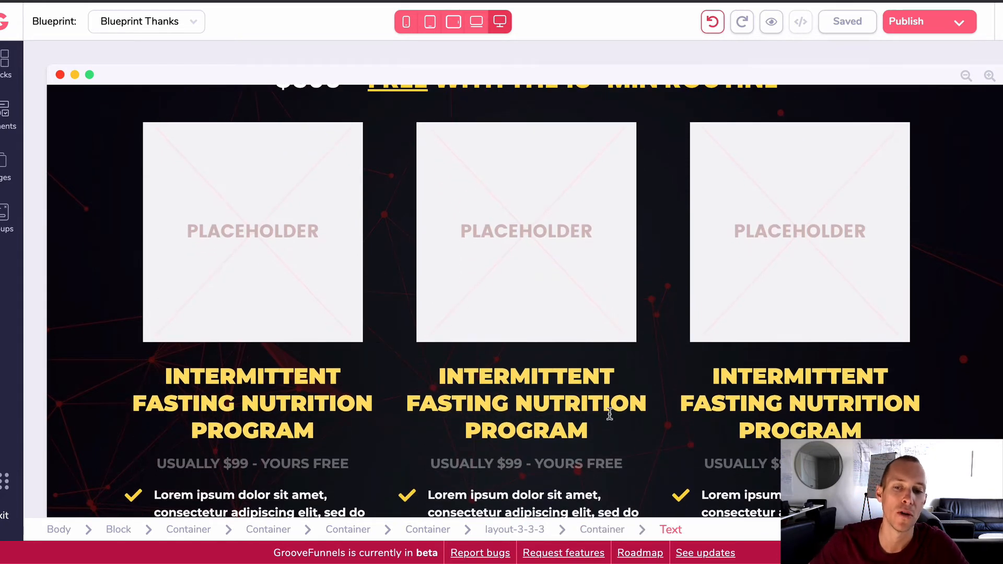
left_click(734, 395)
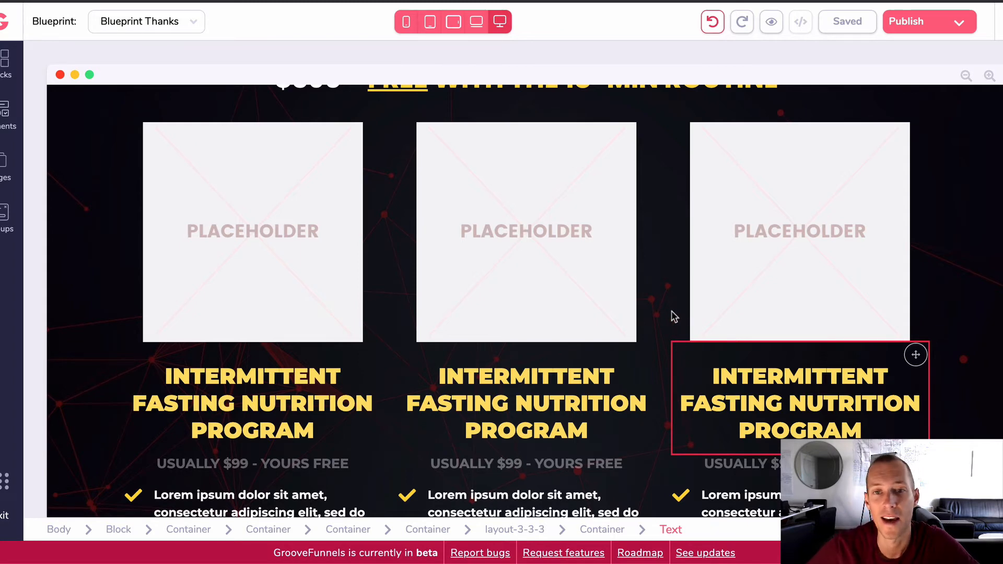
- Look over the 18-minute stretching routine offer, the thank-you message, the money-back results section and the program headline below the video
scroll(589, 293, "down", 2)
scroll(486, 270, "down", 20)
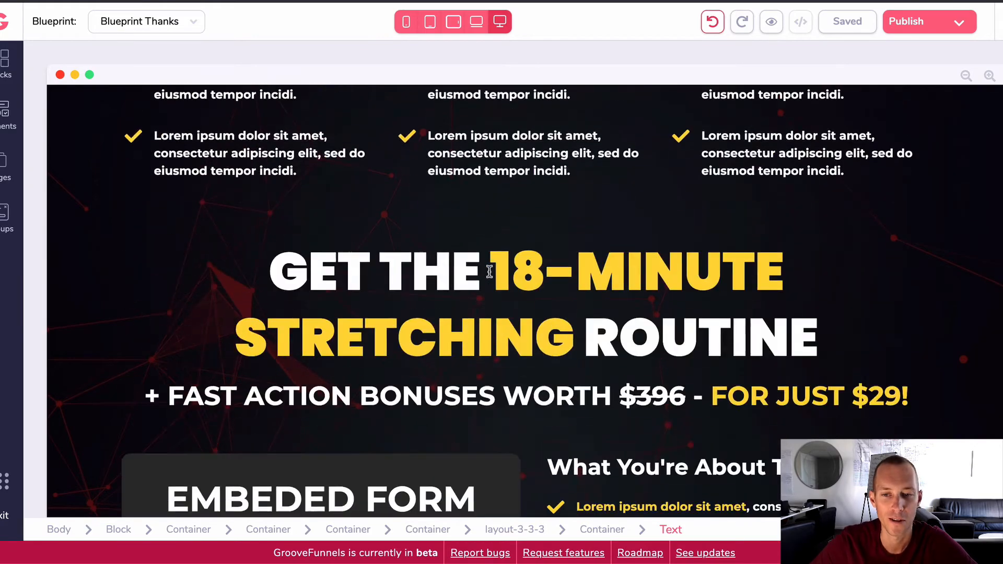
scroll(493, 275, "up", 20)
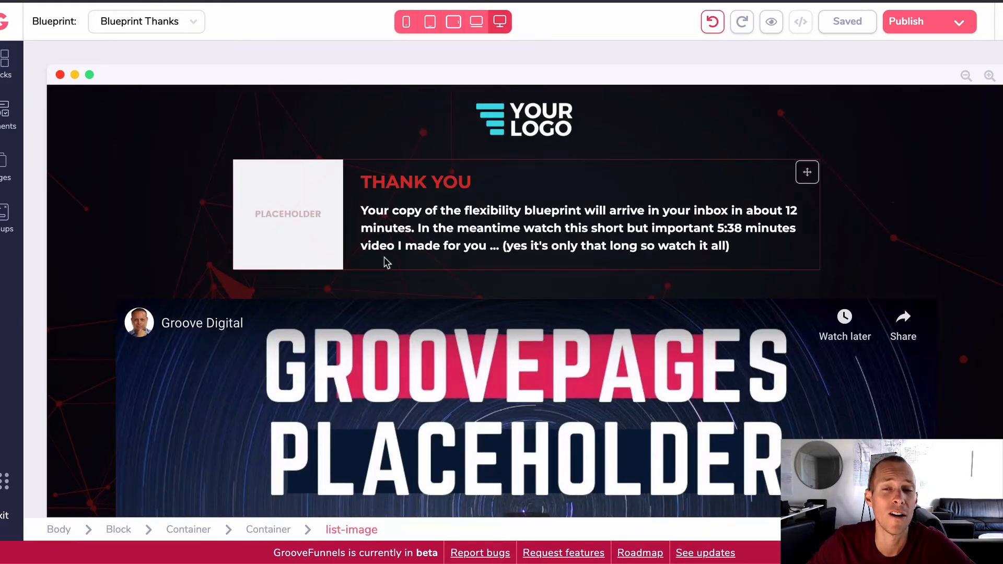
scroll(384, 256, "down", 15)
scroll(375, 256, "down", 10)
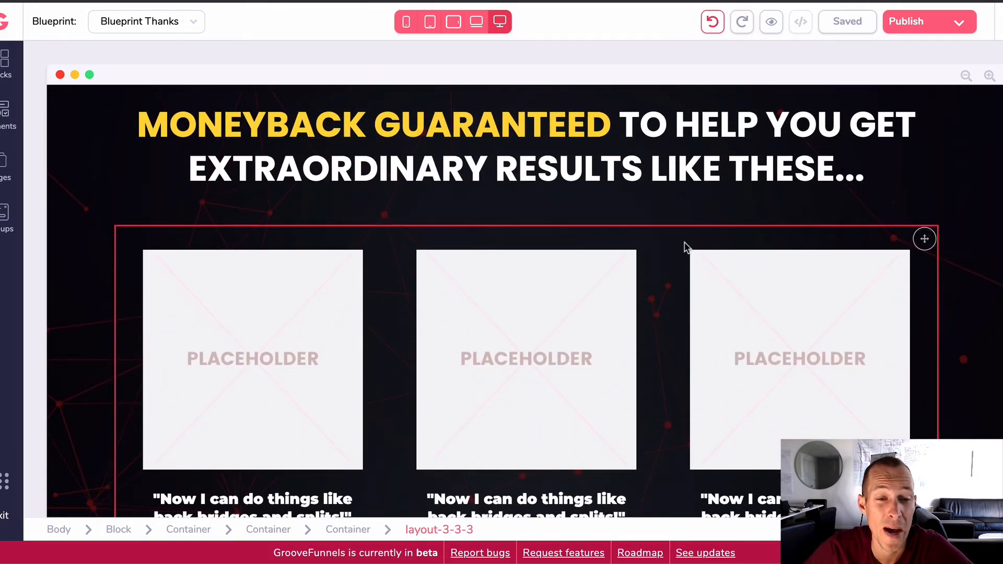
scroll(685, 246, "up", 10)
scroll(703, 243, "up", 5)
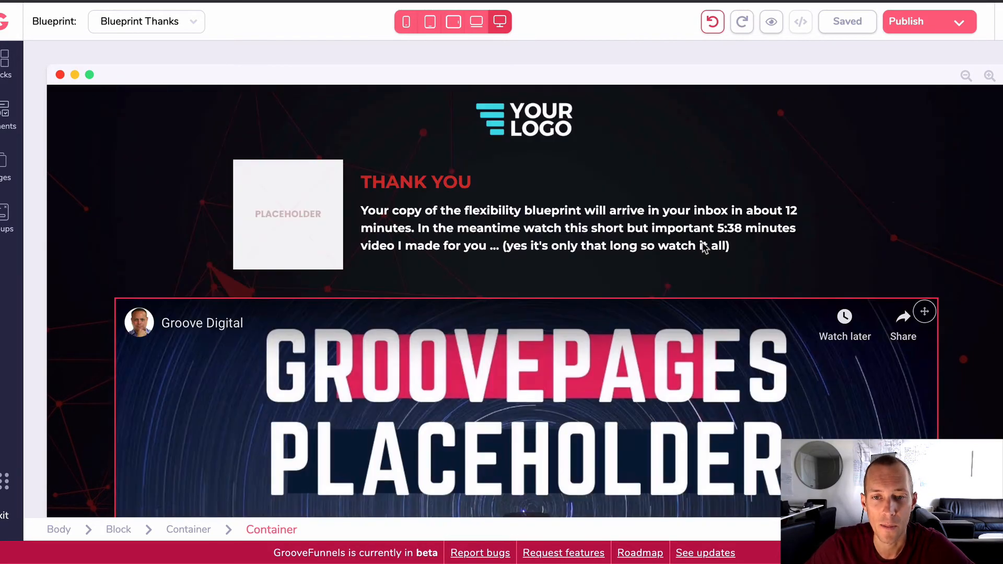
scroll(705, 244, "down", 8)
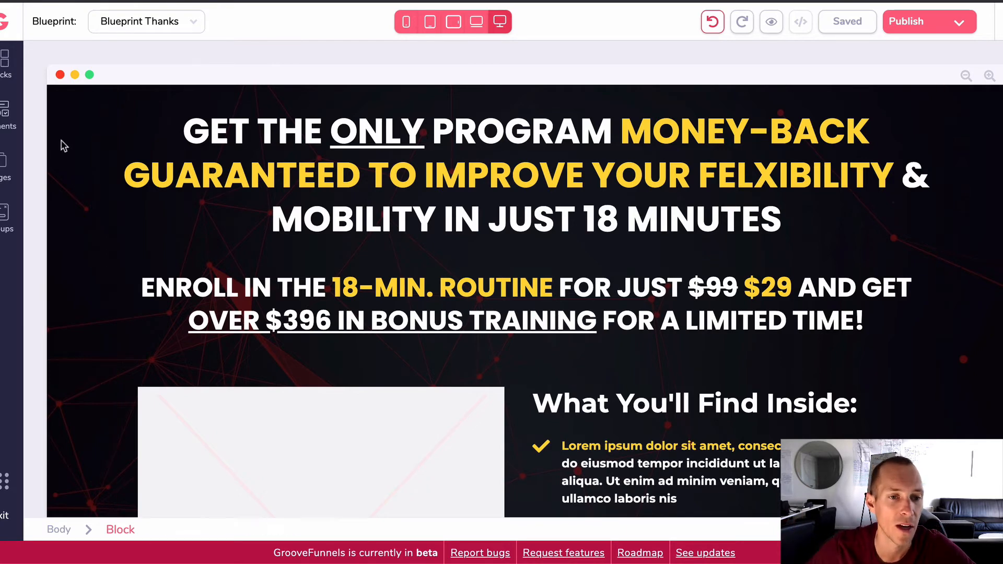
- Show the site's page list and inspect the Blueprint Thanks page's options, including Clone, without applying any of them
left_click(4, 166)
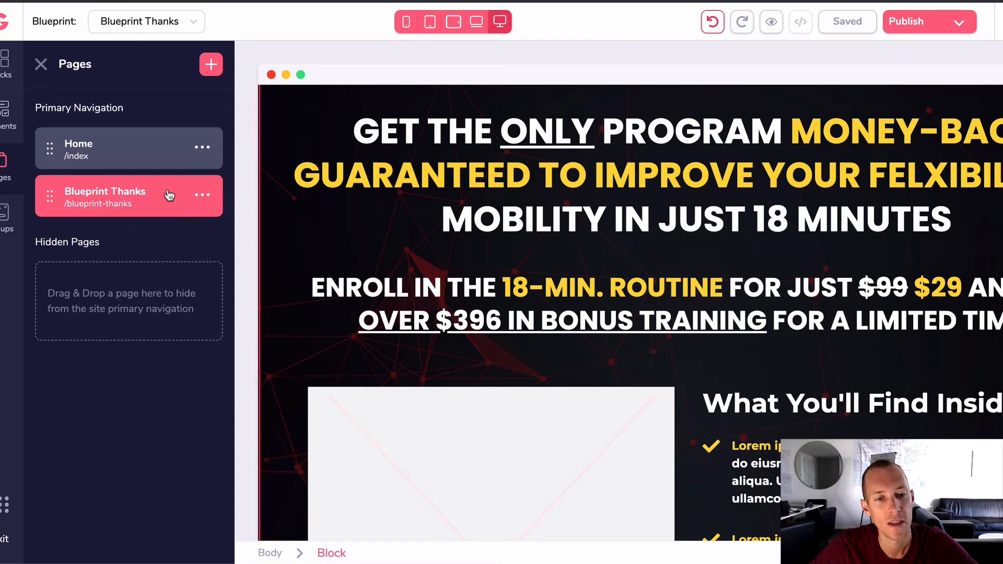
left_click(202, 195)
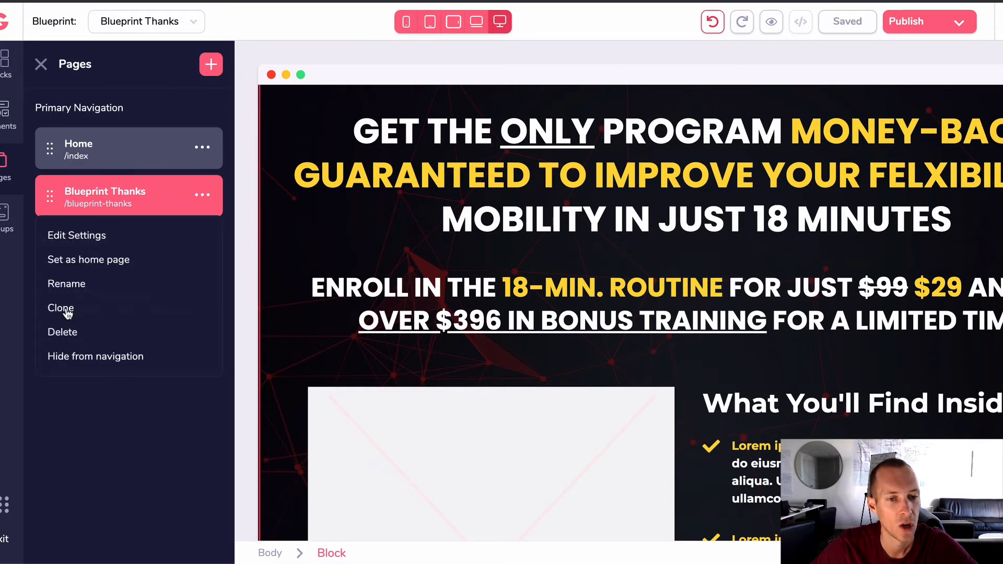
left_click(411, 130)
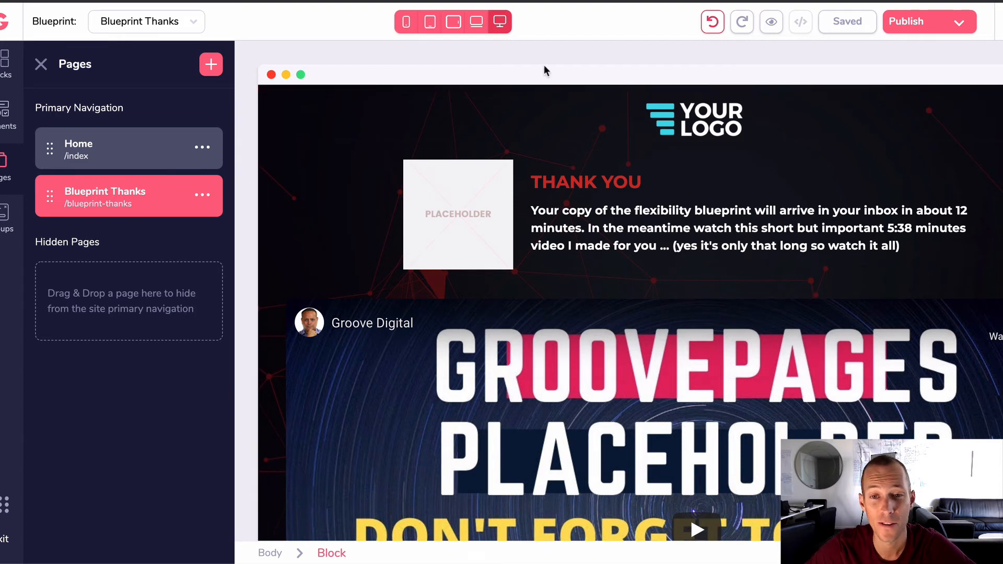
left_click(202, 194)
left_click(724, 67)
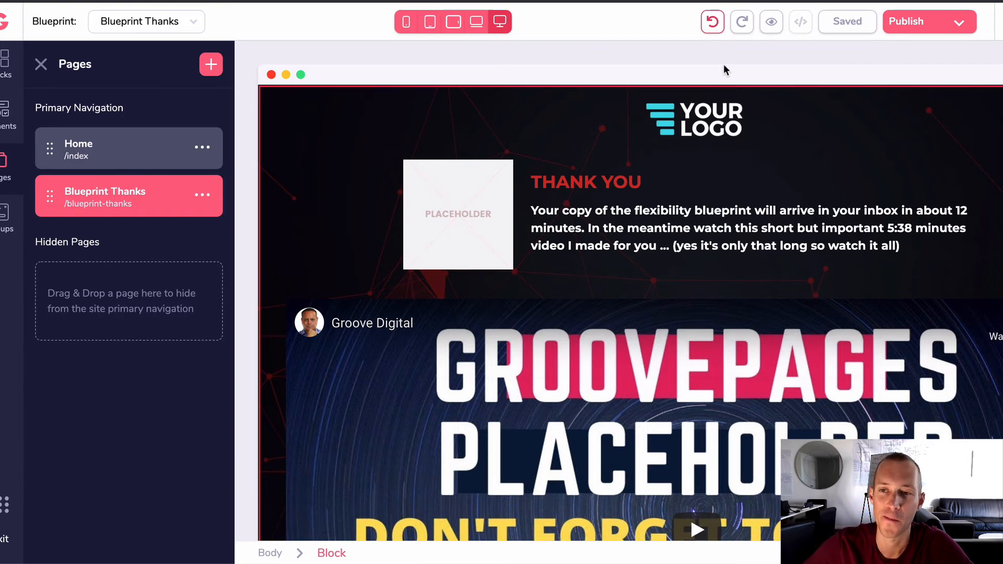
left_click(693, 296)
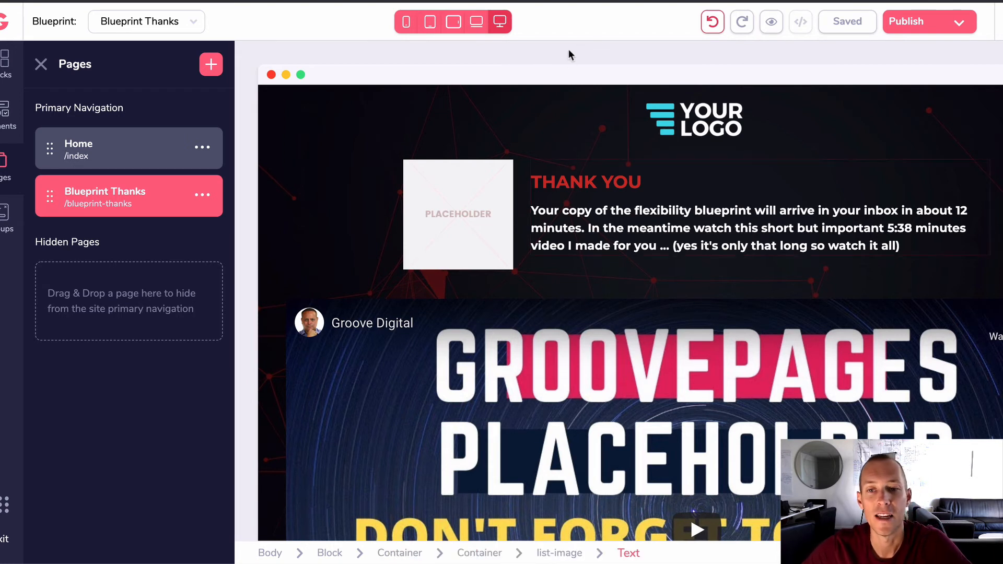